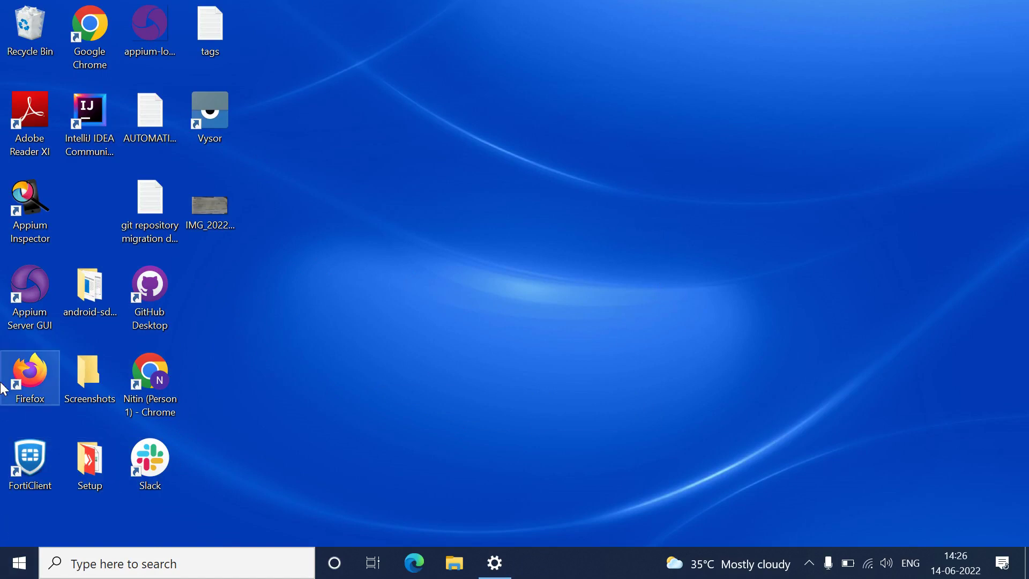
Launch Android Studio from a Windows search for 'android' and let it start
left_click(134, 568)
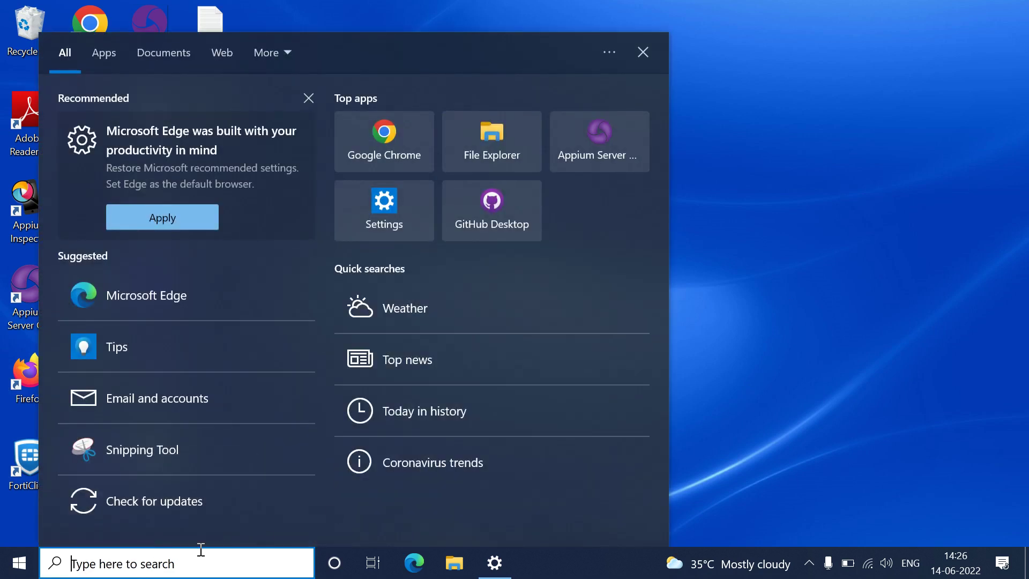
type("and")
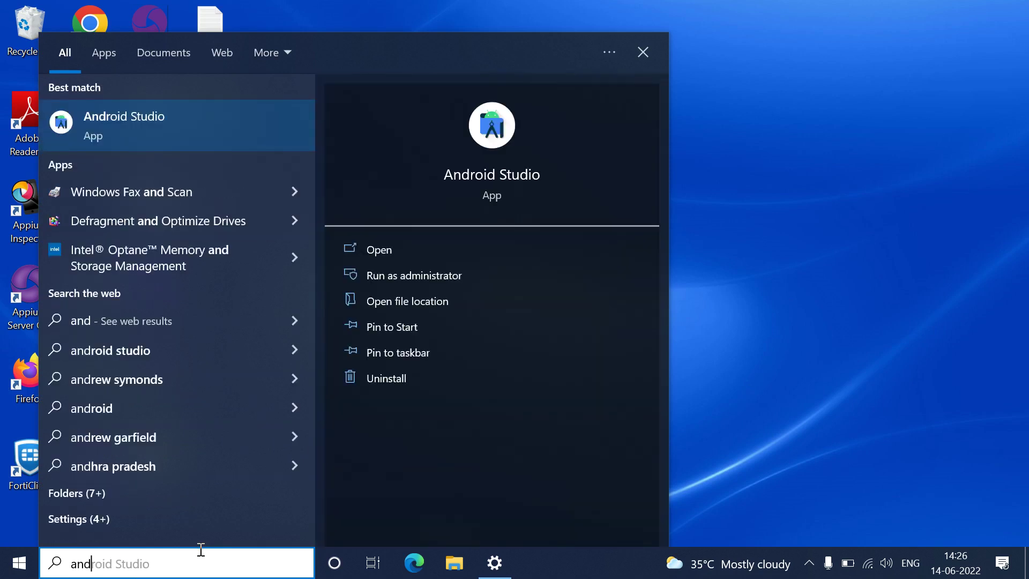
type("roi")
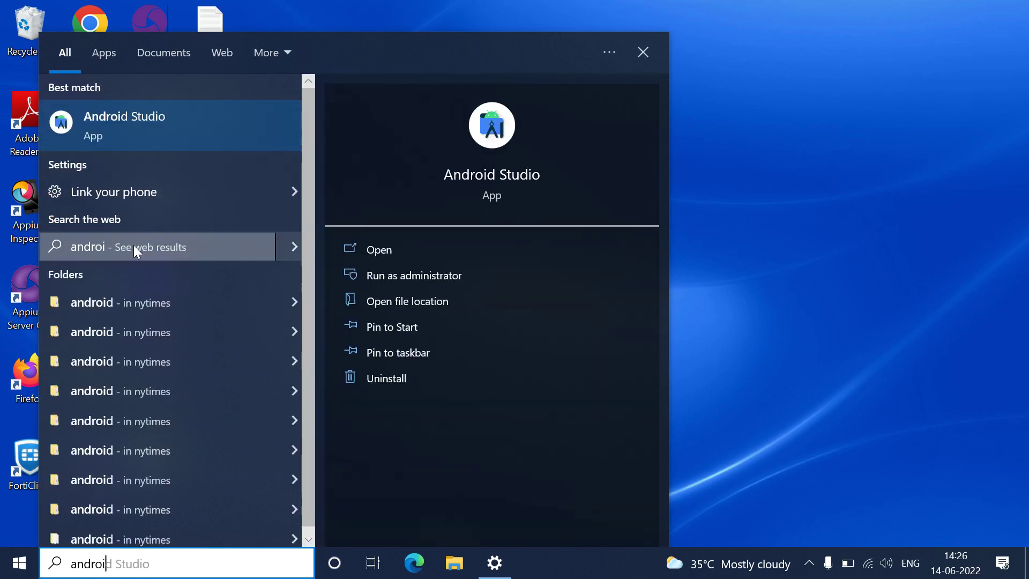
left_click(168, 127)
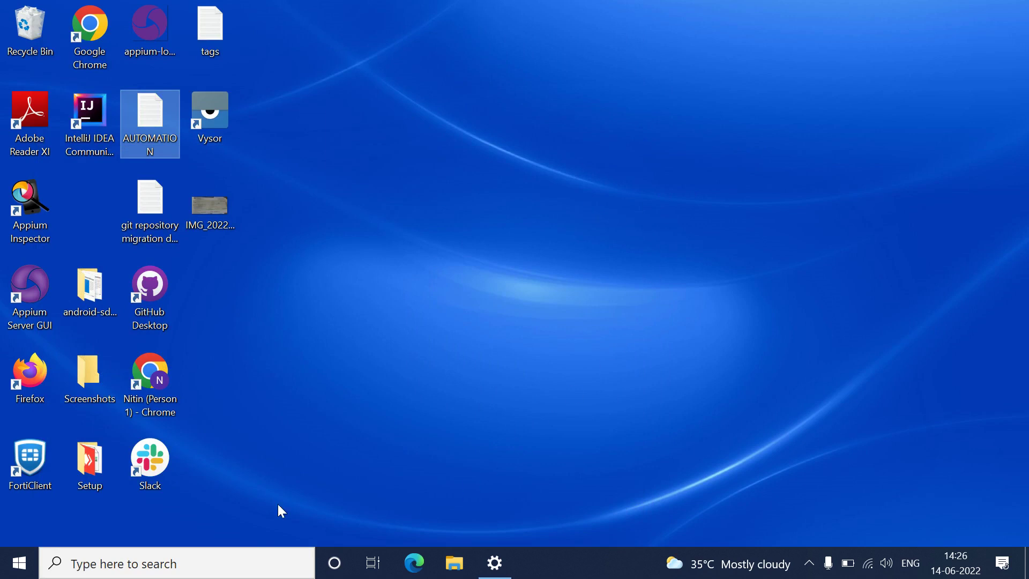
left_click(170, 563)
left_click(799, 290)
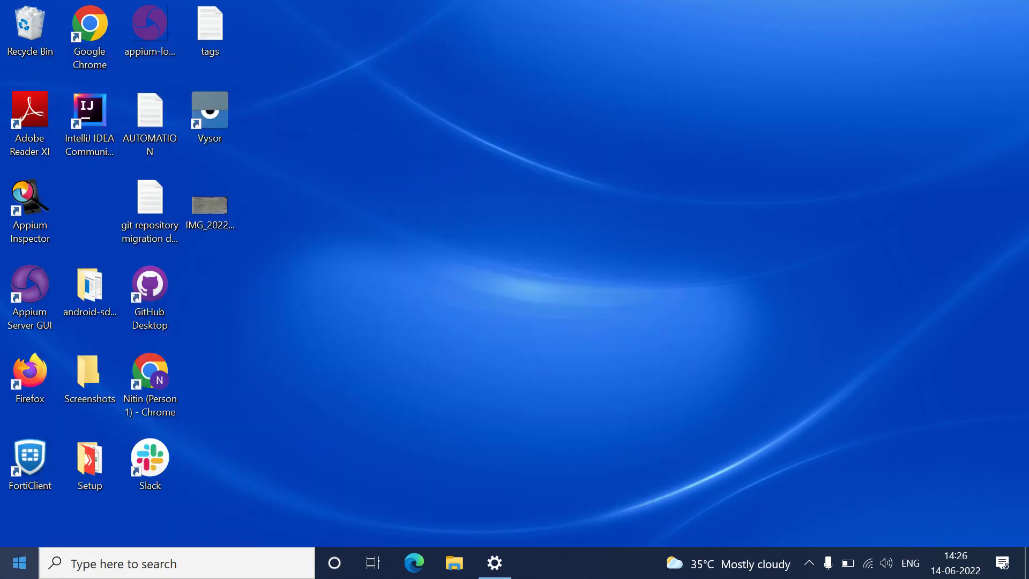
left_click(76, 564)
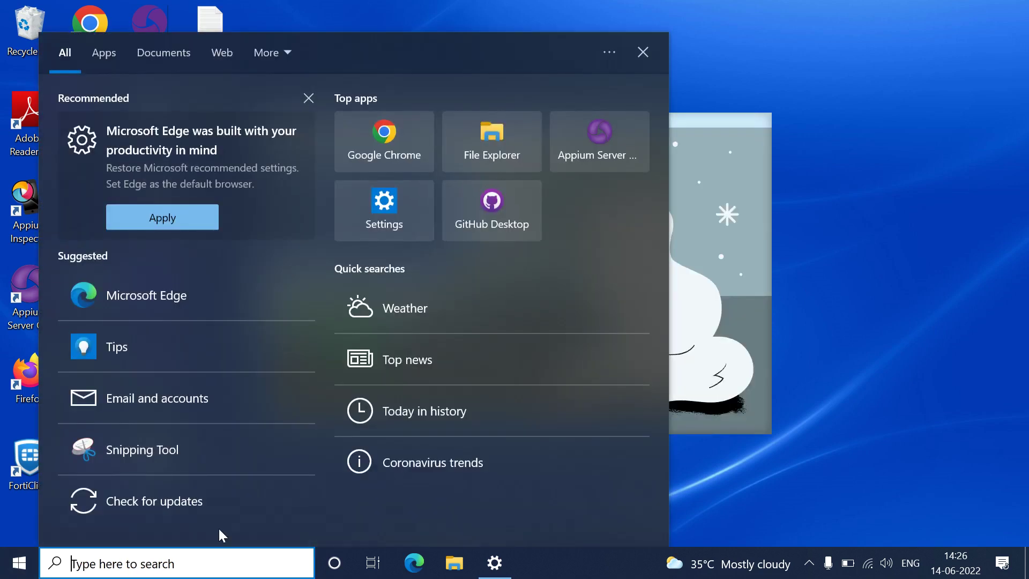
left_click(921, 254)
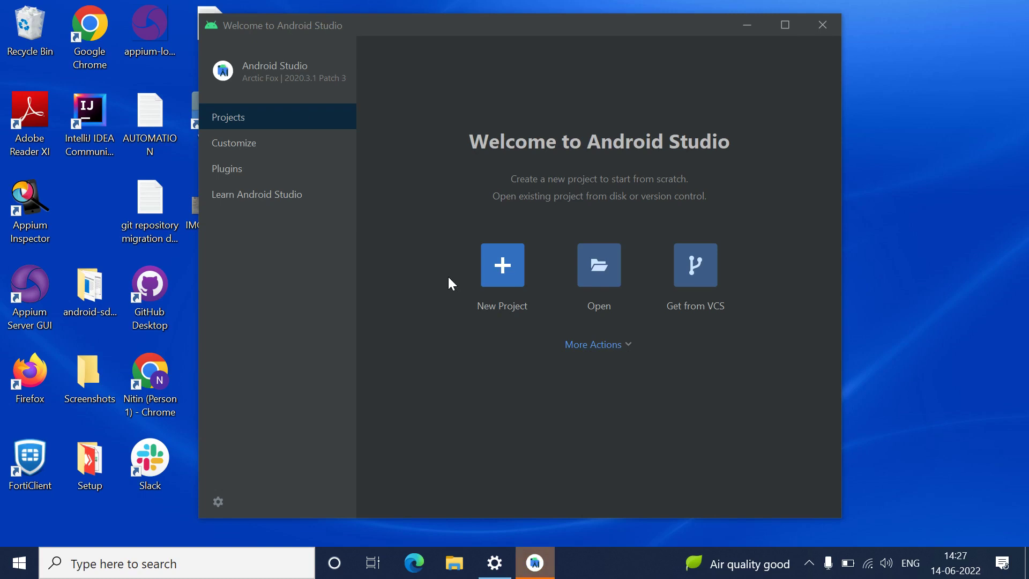
Open the Virtual Device Manager from the Welcome screen's More Actions menu
left_click(624, 352)
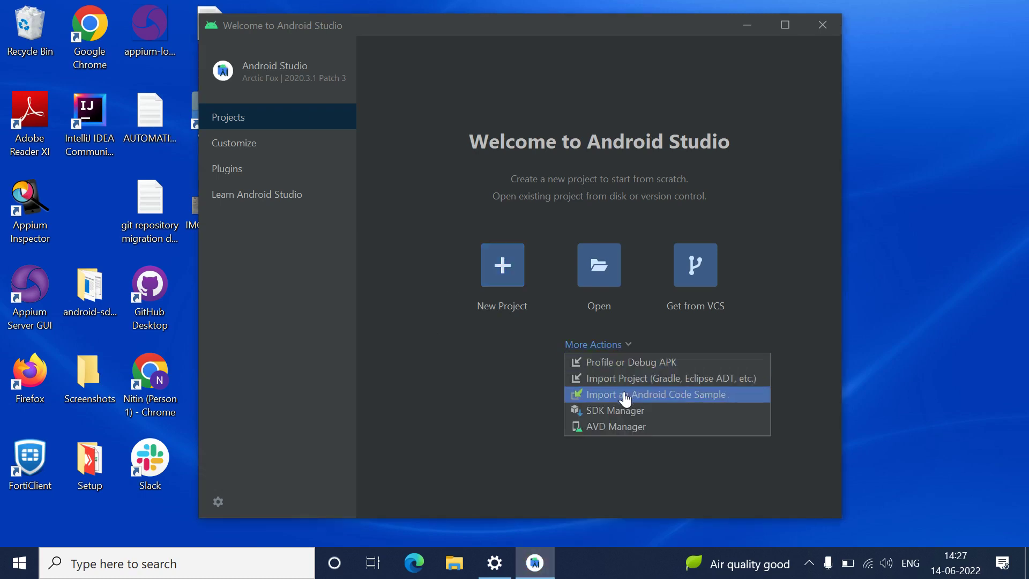
left_click(617, 432)
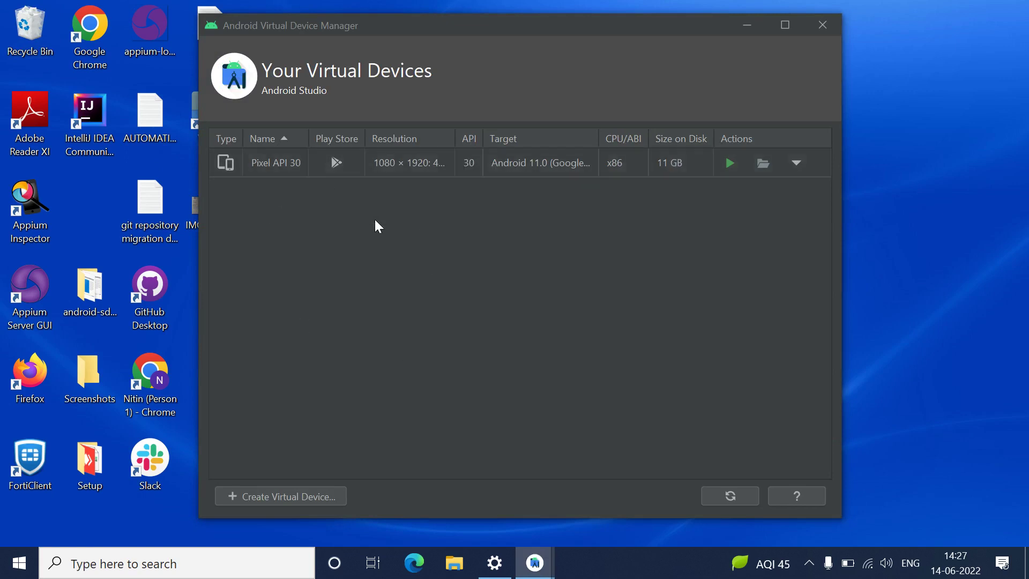
left_click(285, 499)
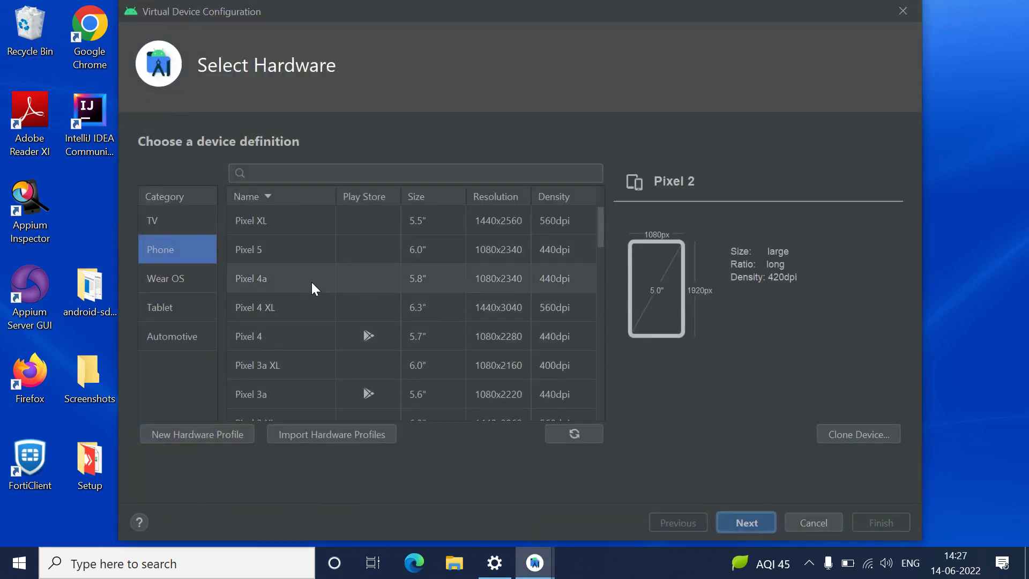
left_click(370, 337)
left_click(760, 523)
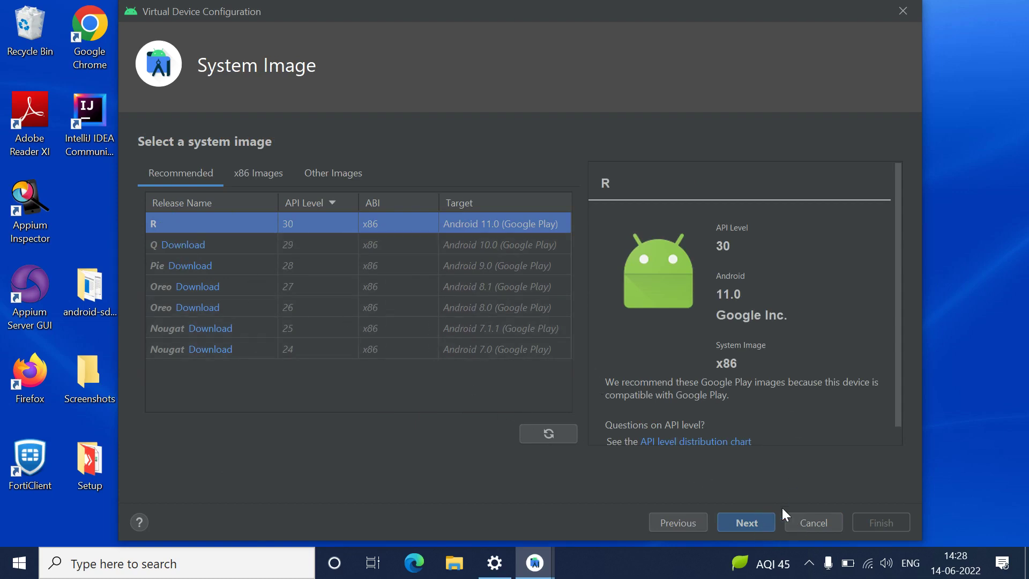
left_click(666, 522)
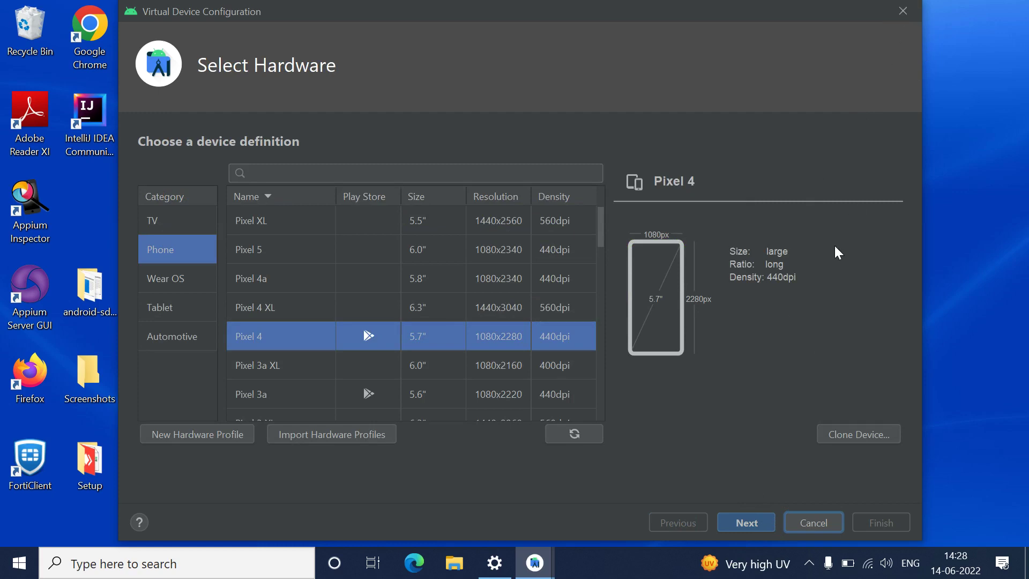
left_click(808, 527)
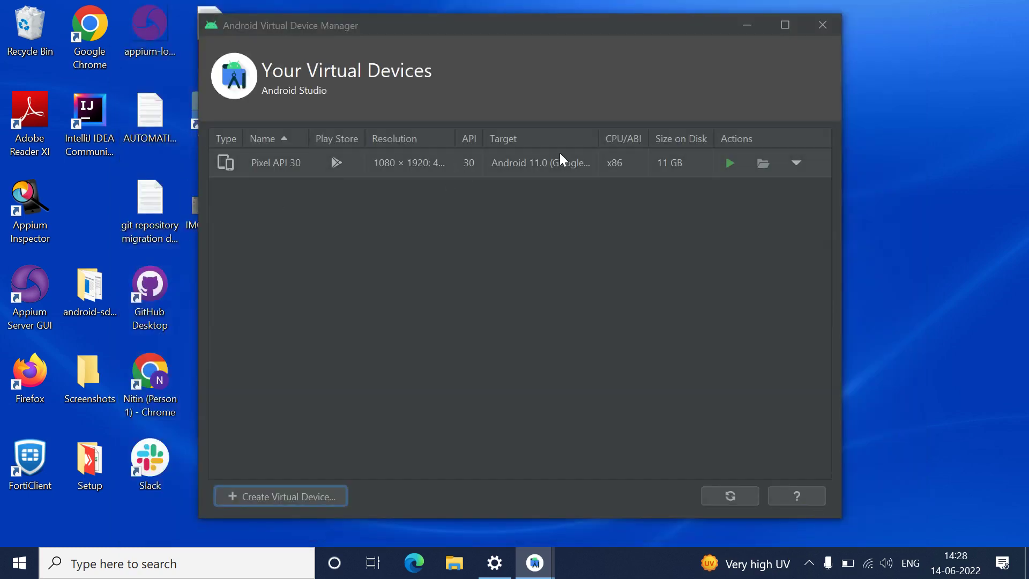
Launch the Pixel API 30 virtual device from its row in the device manager
left_click(730, 164)
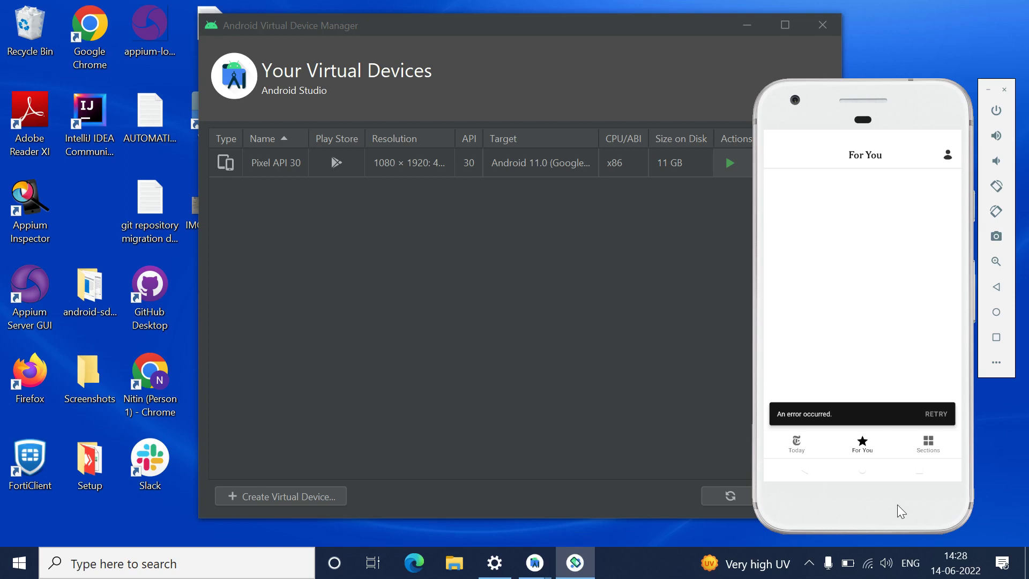
Move the New York Times app from For You through Sections to Today, then go back
left_click(875, 443)
left_click(925, 445)
left_click(926, 444)
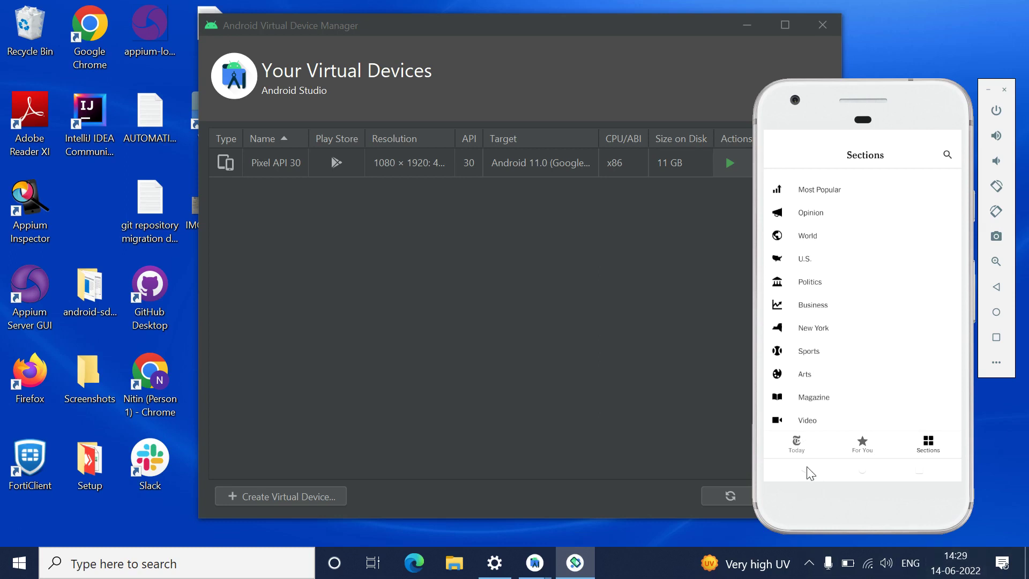
left_click(796, 450)
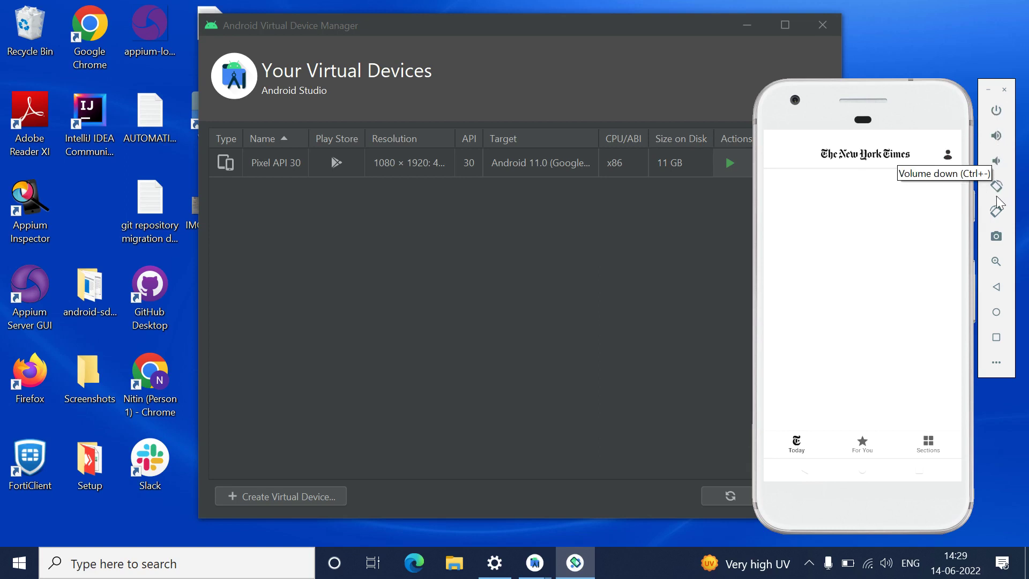
left_click(1000, 288)
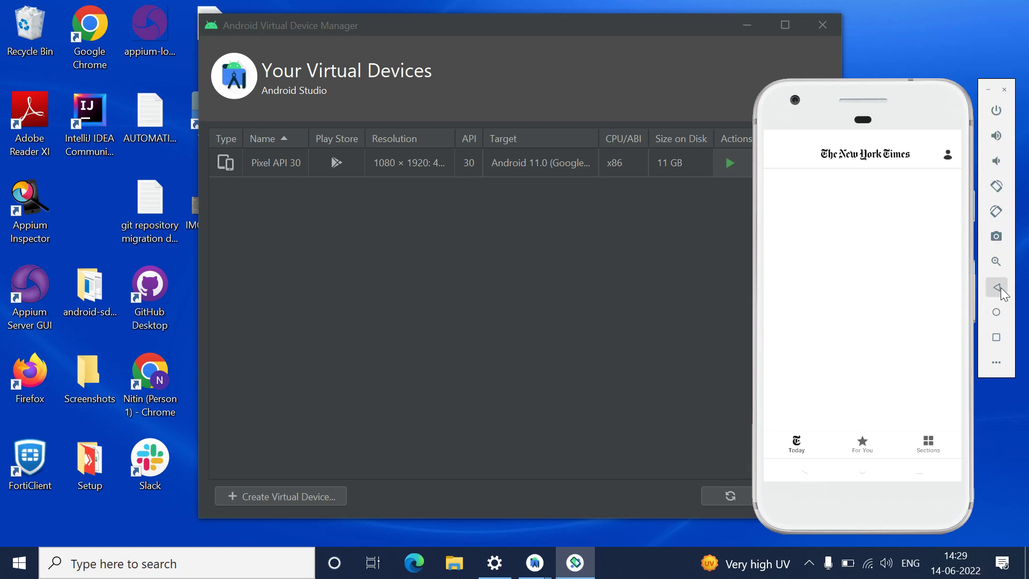
Back out of the news app to the home screen and choose Wait for Pixel Launcher
left_click(1001, 291)
left_click(999, 295)
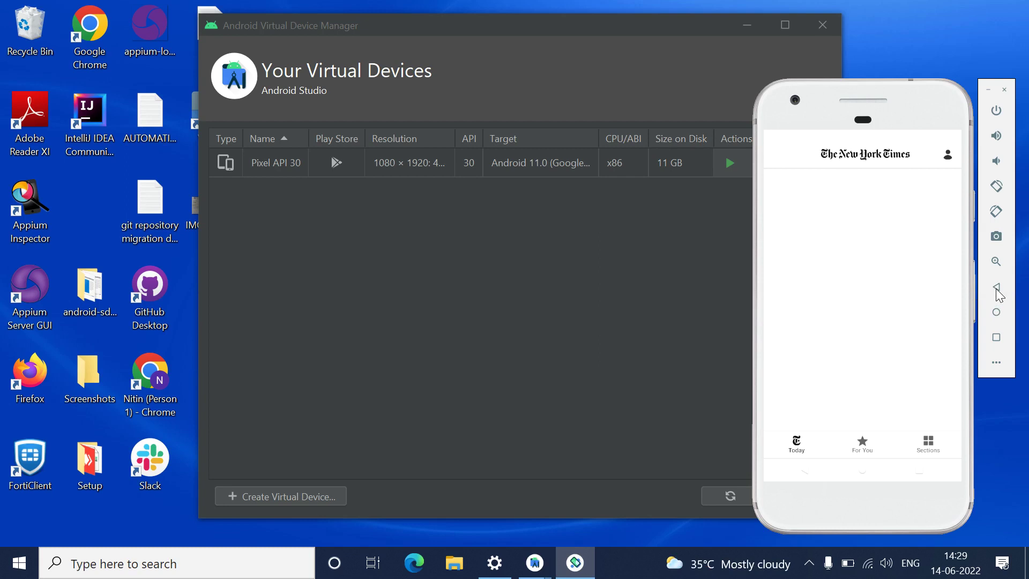
left_click(996, 313)
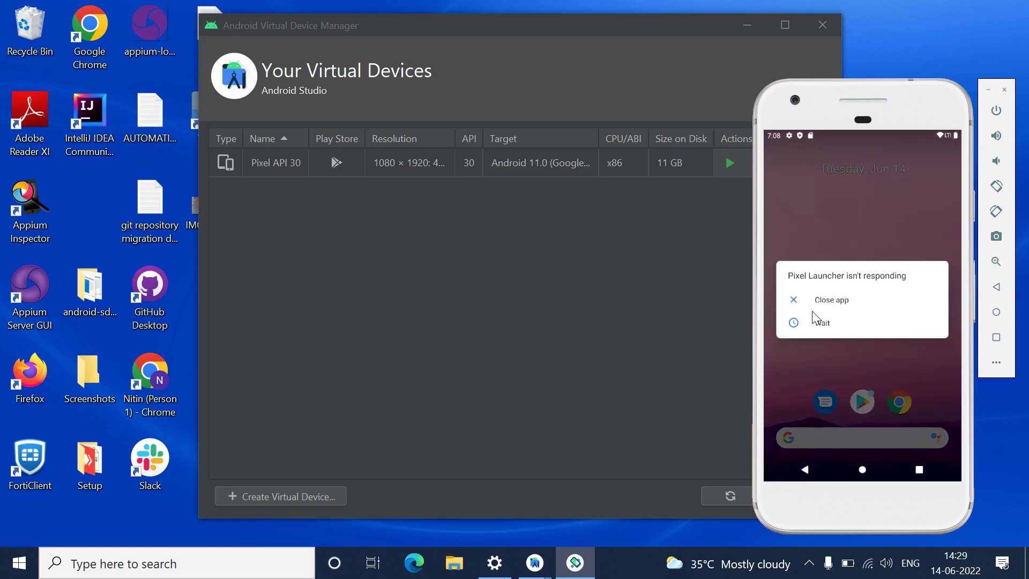
left_click(803, 323)
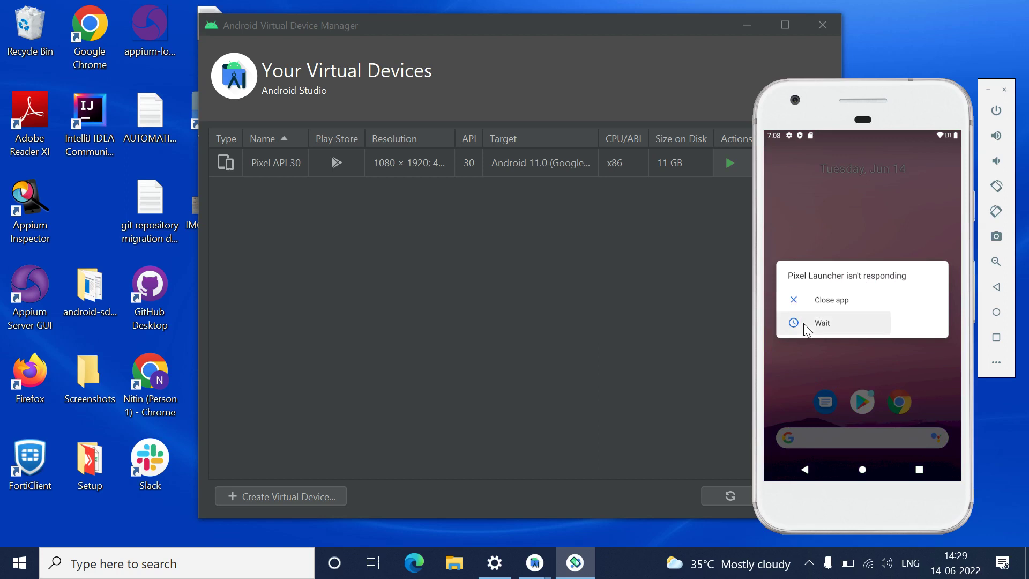
left_click(869, 327)
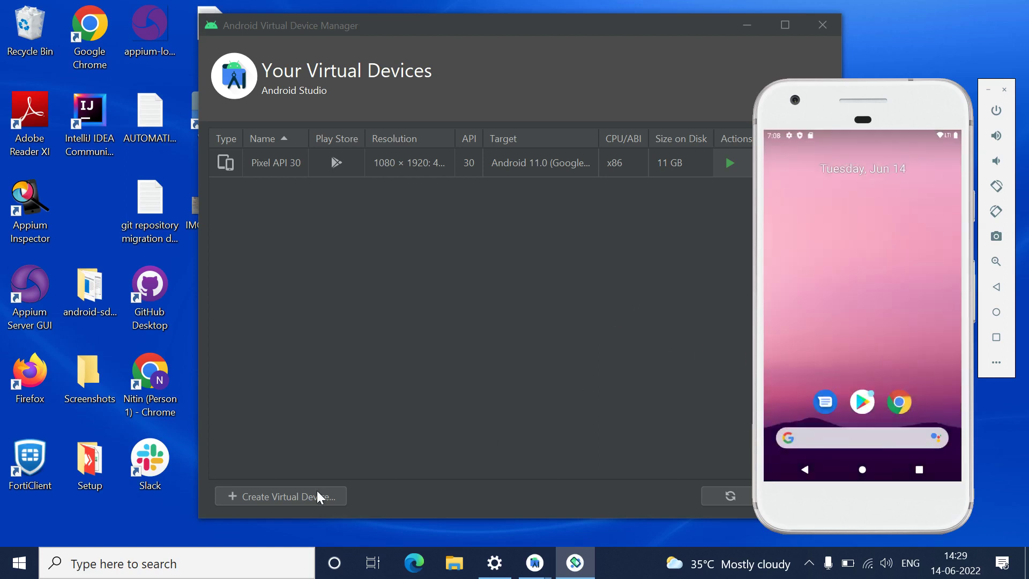